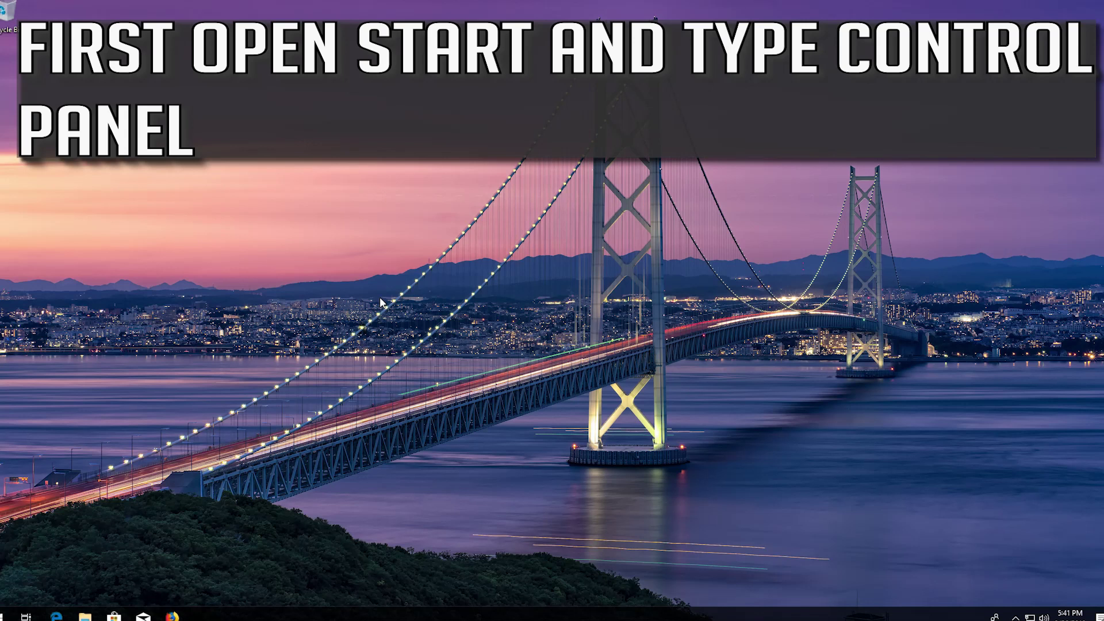
Search the Start menu for 'control panel' and launch the Control Panel app.
{"action": "key", "text": "super"}
{"action": "type", "text": "control"}
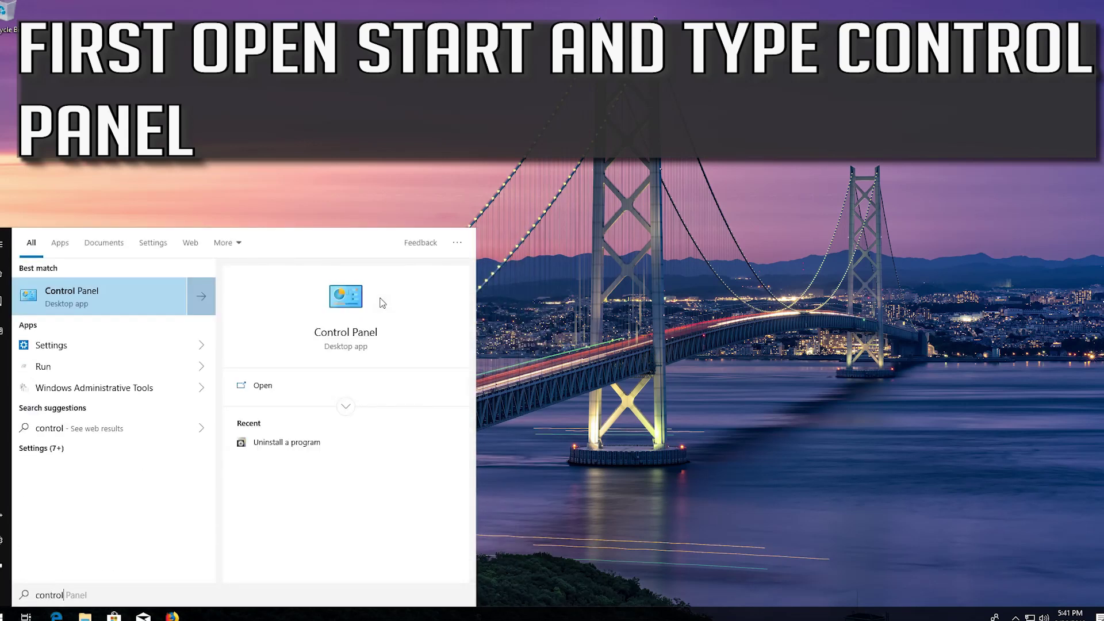
{"action": "type", "text": " panel"}
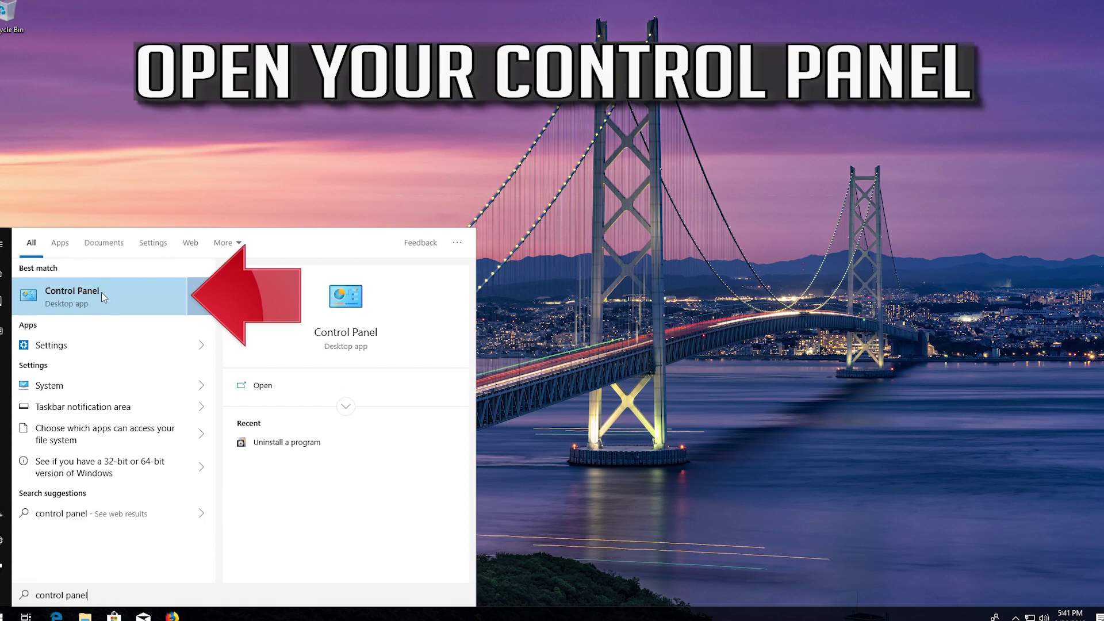
{"action": "left_click", "coordinate": [101, 292]}
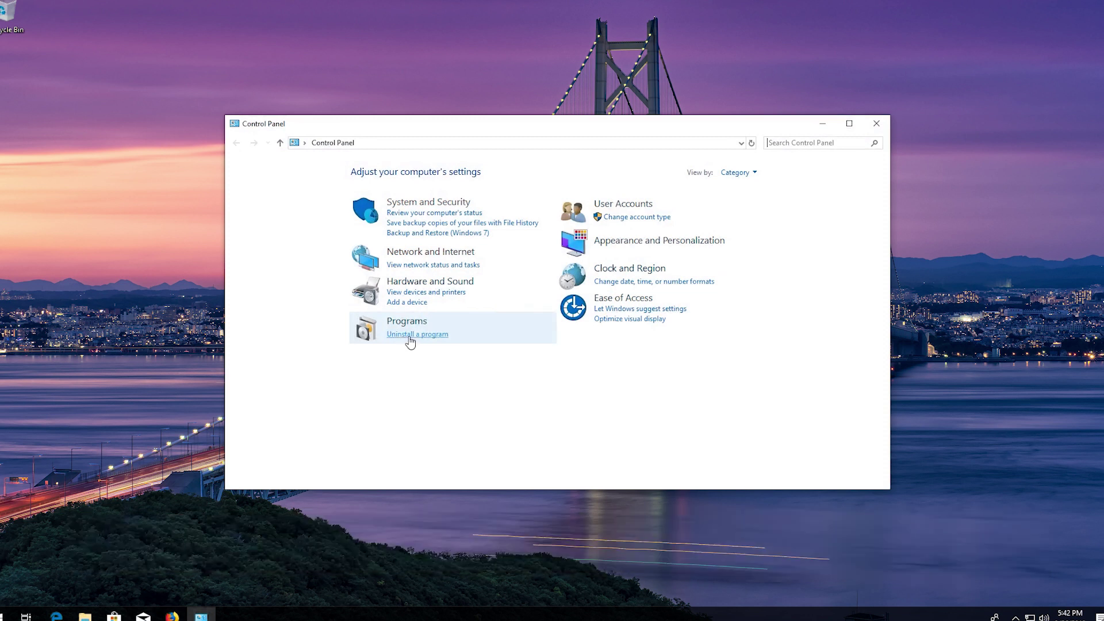
Run Repair on Visual C++ 2015 Redistributable (x64) from Programs and Features, then close setup.
{"action": "left_click", "coordinate": [410, 335]}
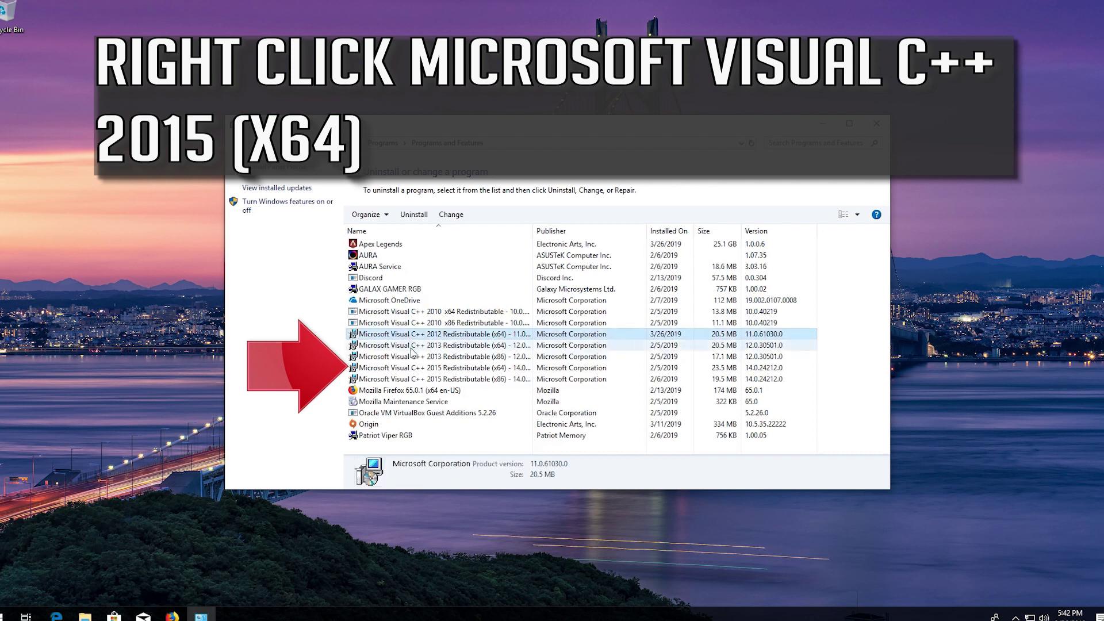
{"action": "left_click", "coordinate": [414, 368]}
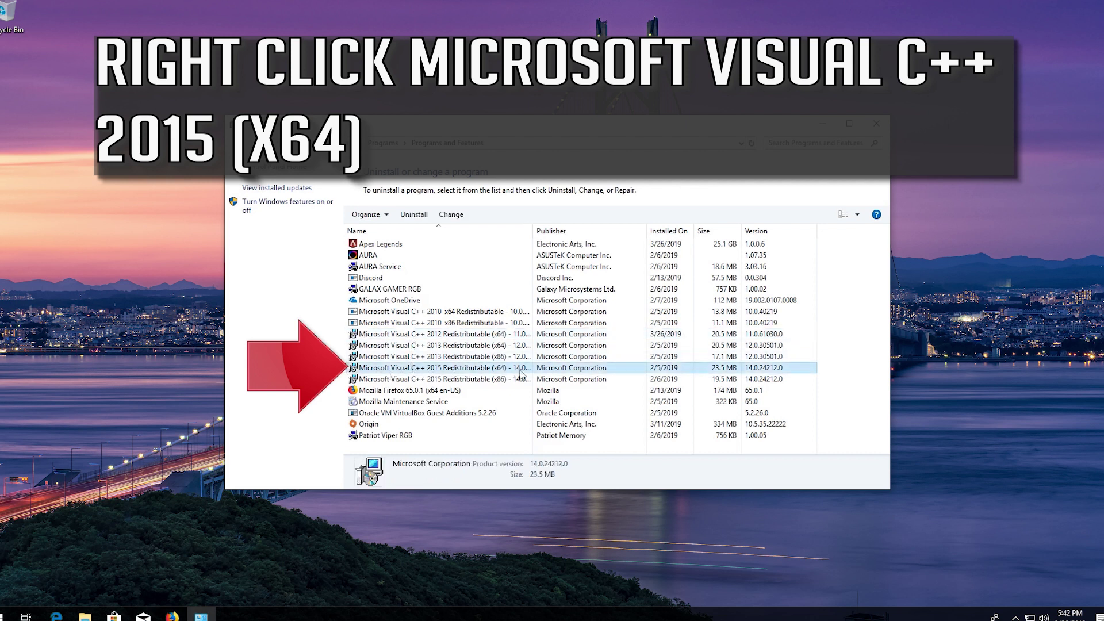
{"action": "right_click", "coordinate": [491, 372]}
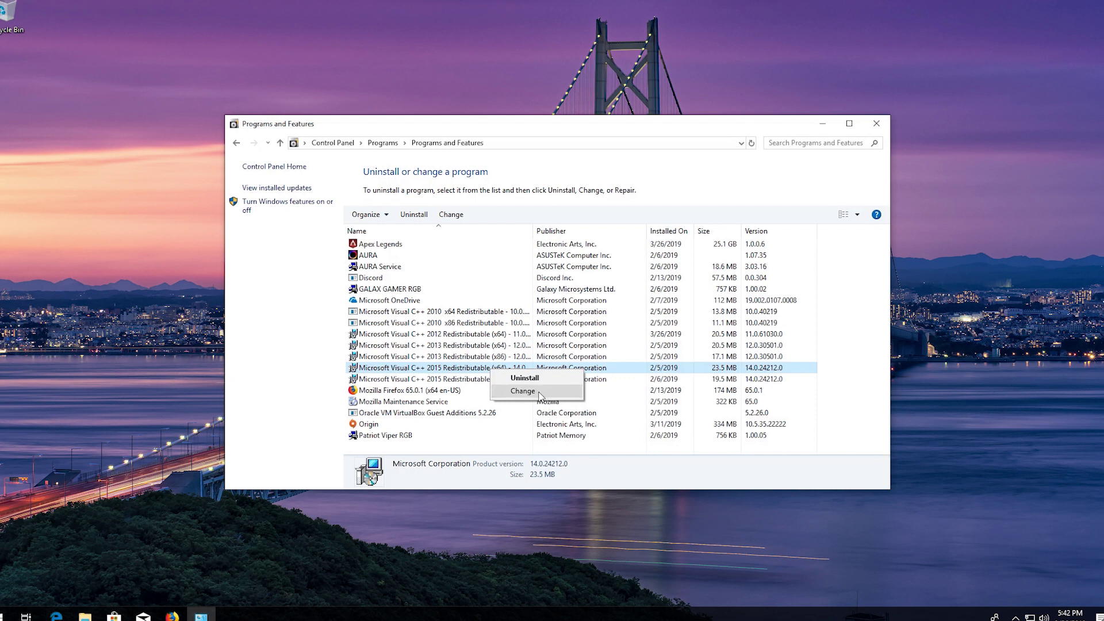
{"action": "left_click", "coordinate": [523, 391]}
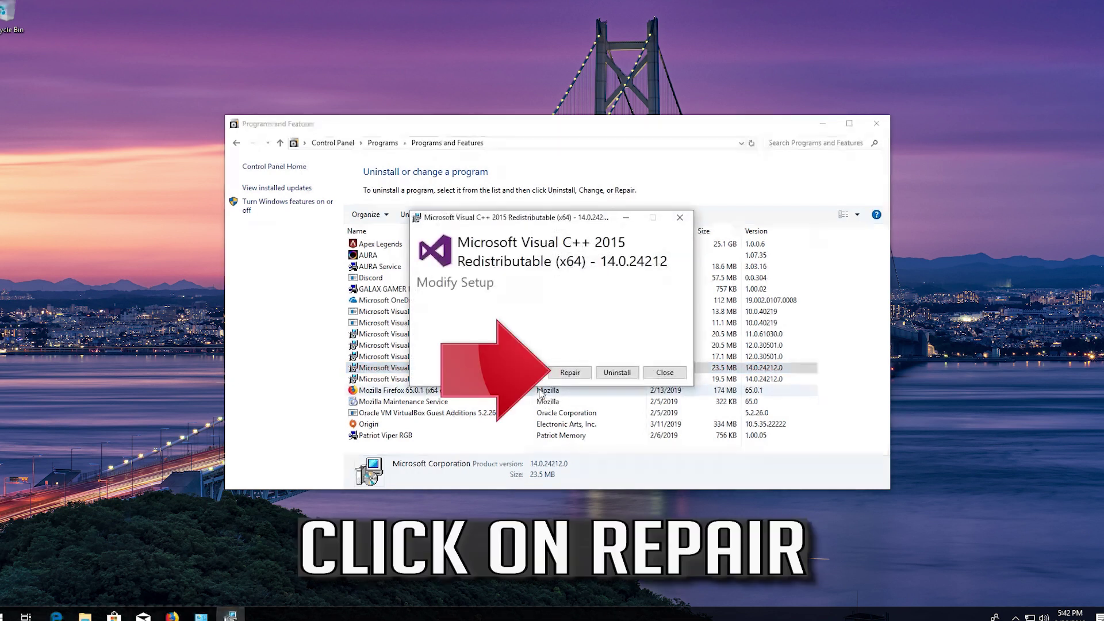
{"action": "left_click", "coordinate": [570, 373]}
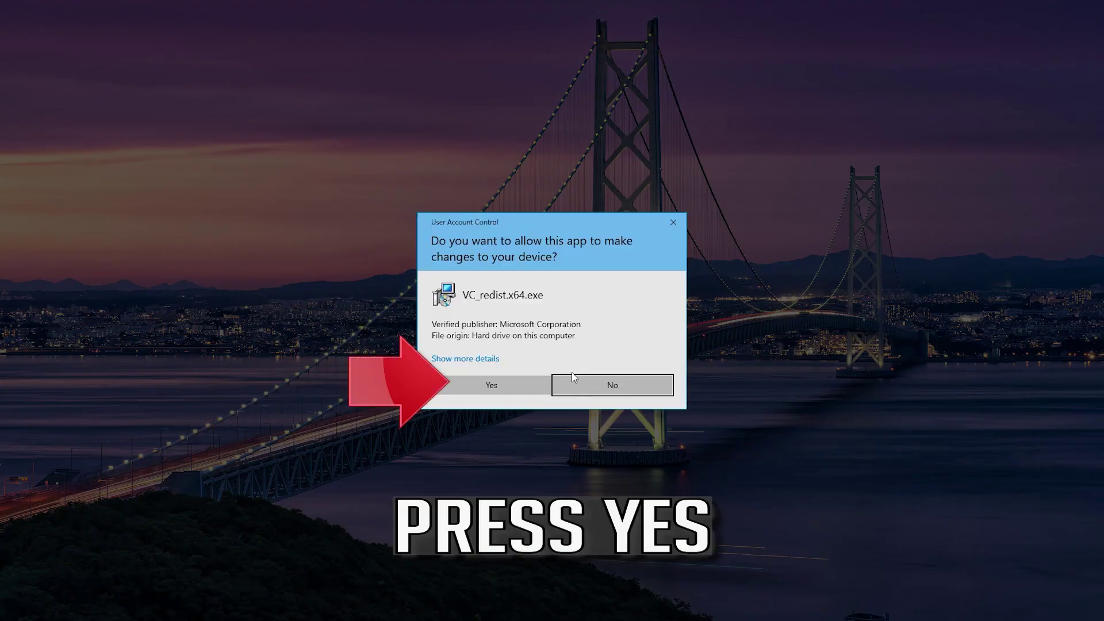
{"action": "left_click", "coordinate": [477, 392]}
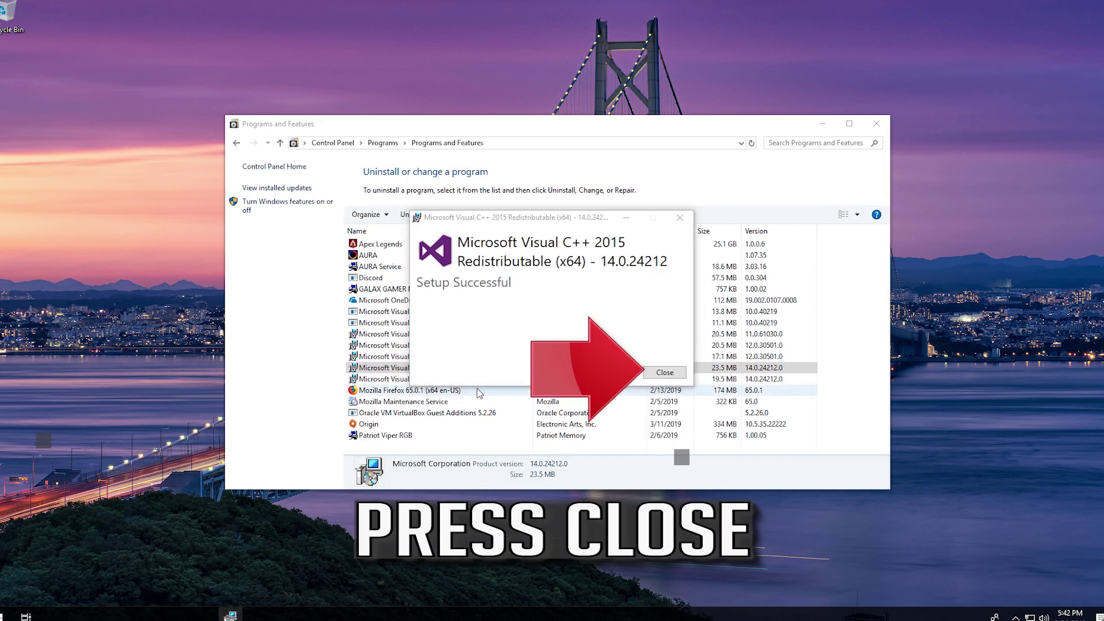
{"action": "left_click", "coordinate": [664, 373]}
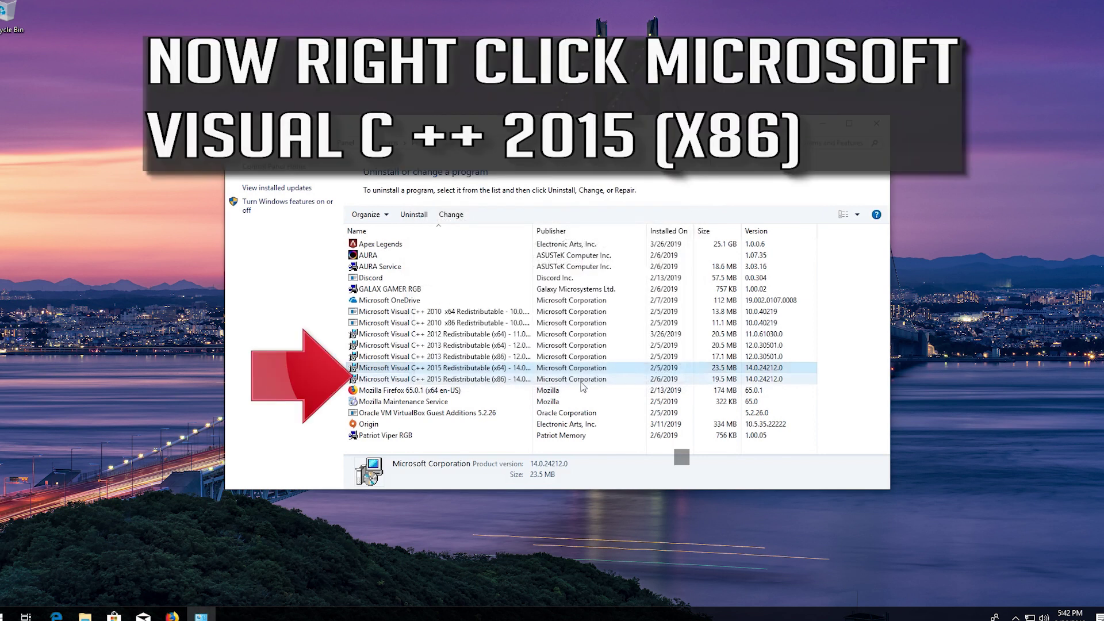
Run Repair on Visual C++ 2015 Redistributable (x86), approving the UAC prompt, then close setup.
{"action": "left_click", "coordinate": [581, 382]}
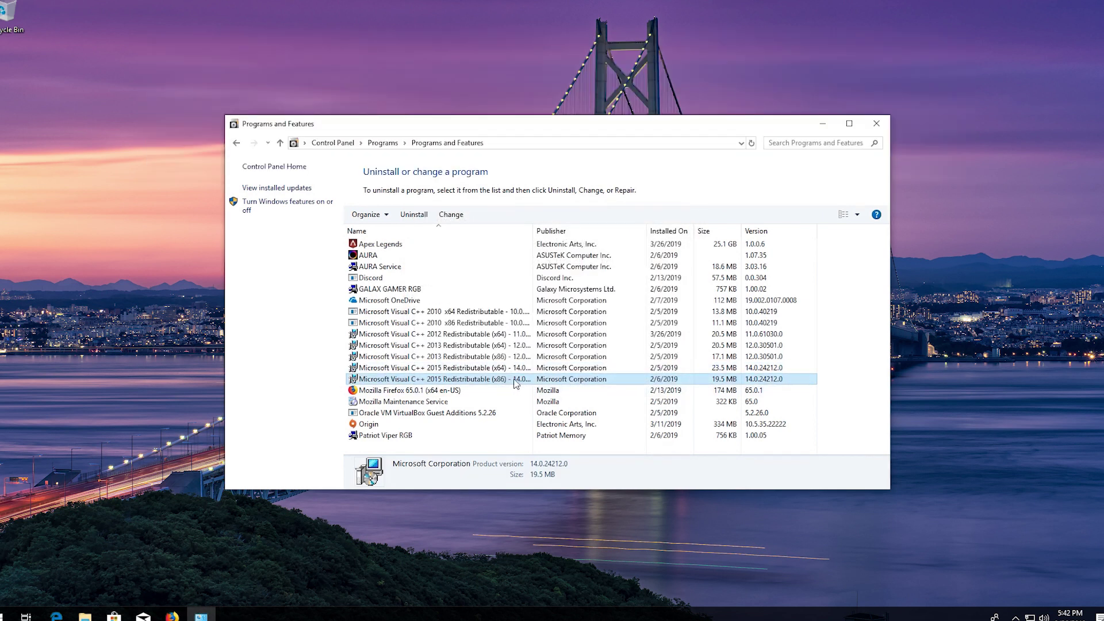
{"action": "right_click", "coordinate": [515, 383]}
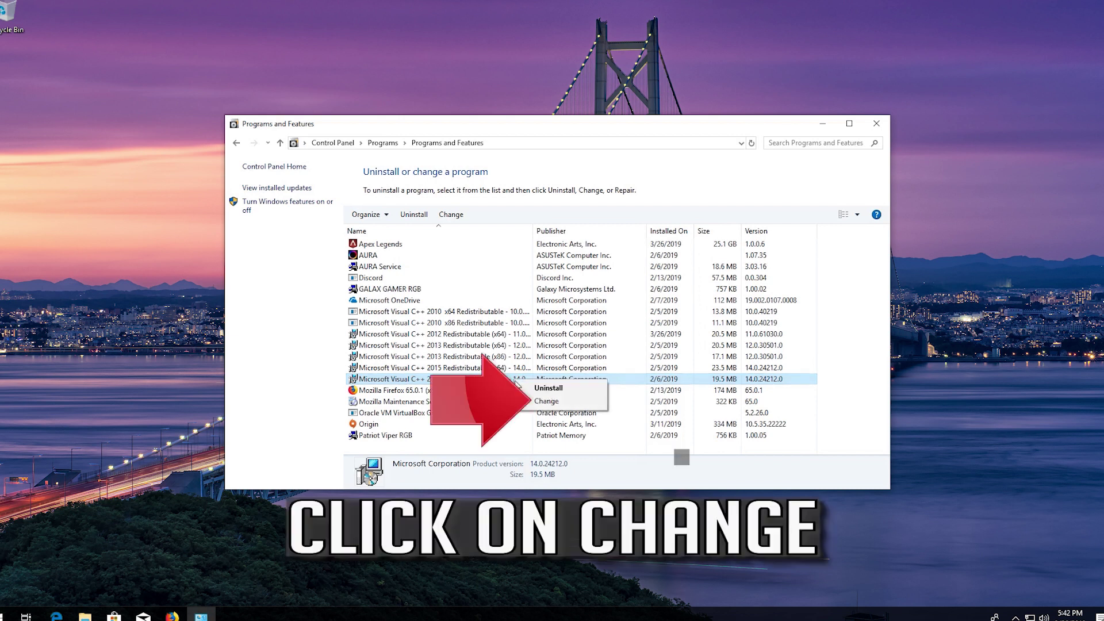
{"action": "left_click", "coordinate": [547, 401]}
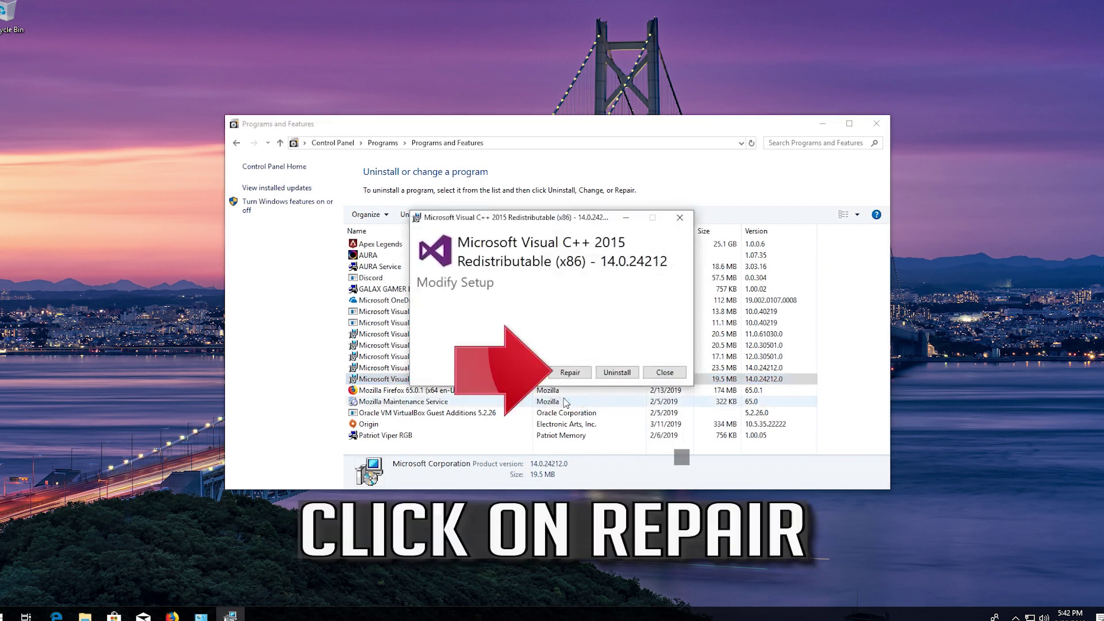
{"action": "left_click", "coordinate": [563, 375]}
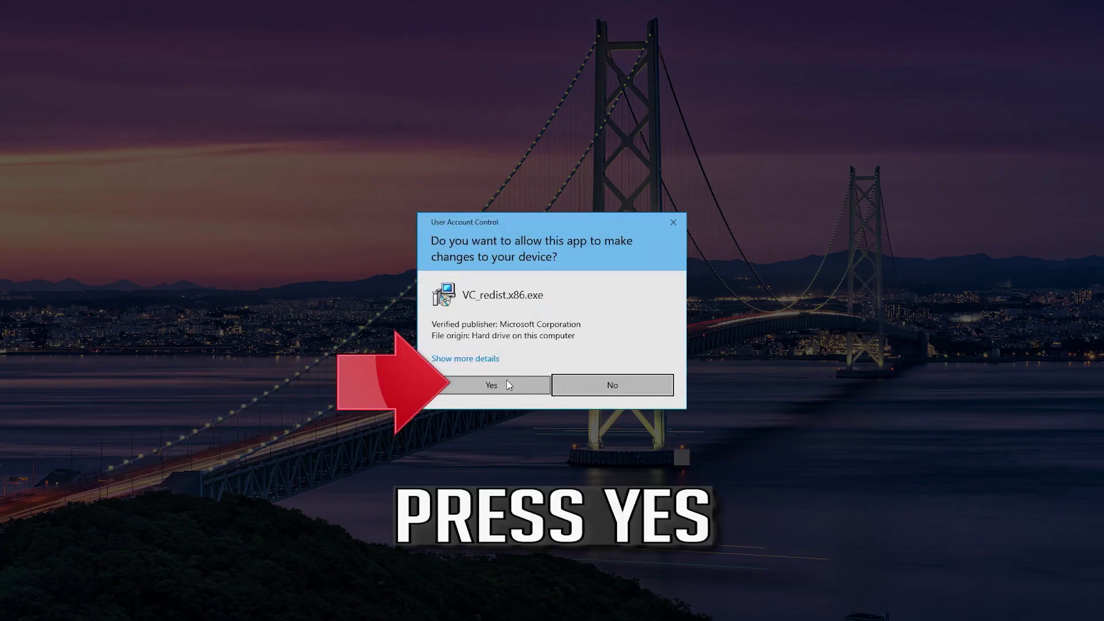
{"action": "left_click", "coordinate": [508, 385]}
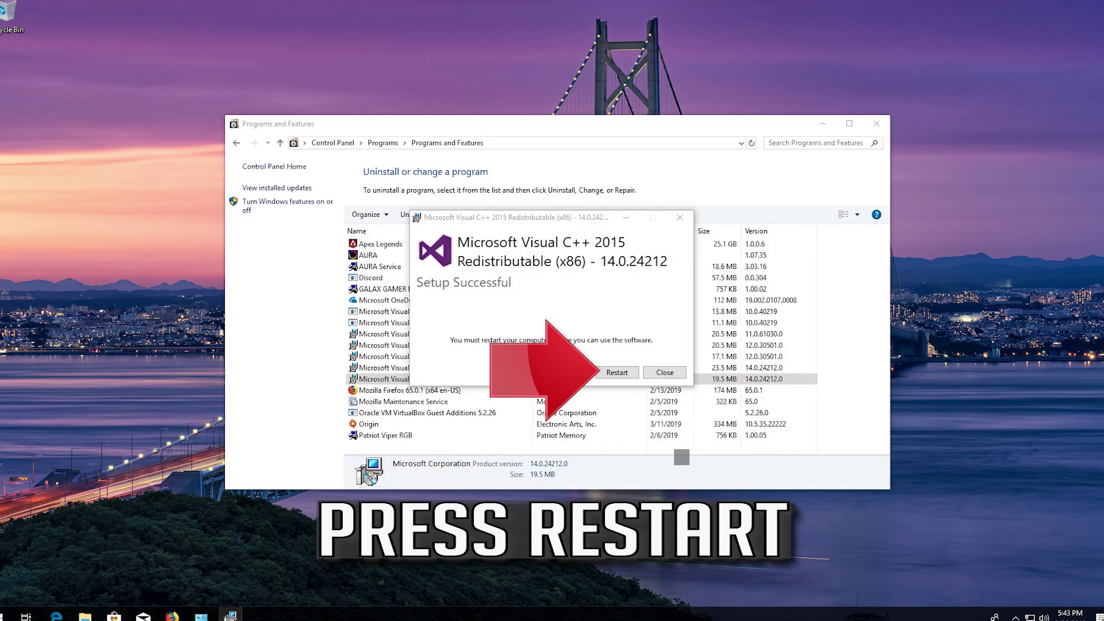
{"action": "left_click", "coordinate": [615, 373]}
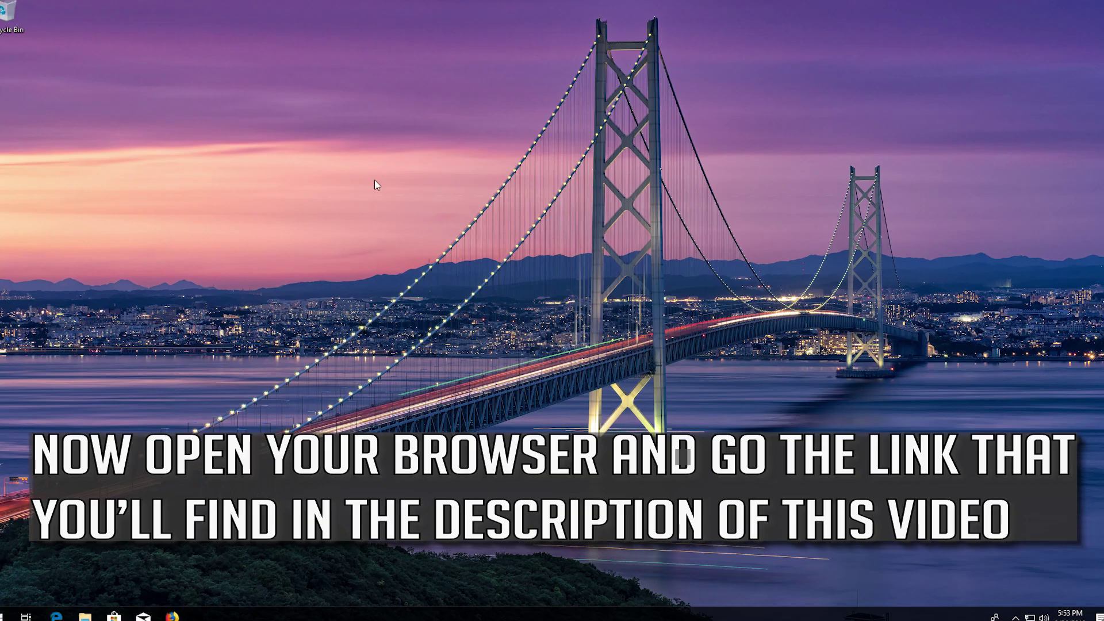
Open the Microsoft download page in Firefox by pasting its address.
{"action": "left_click", "coordinate": [174, 615]}
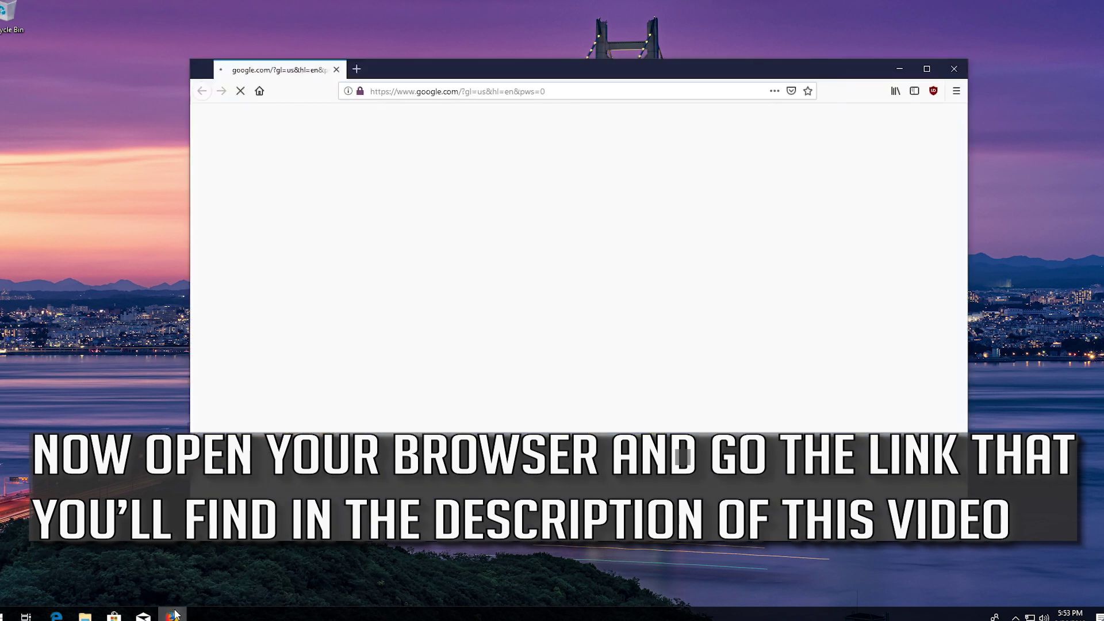
{"action": "left_click", "coordinate": [404, 92]}
{"action": "type", "text": "https://www.microsoft.com/en-us/download/details.aspx?id=53587"}
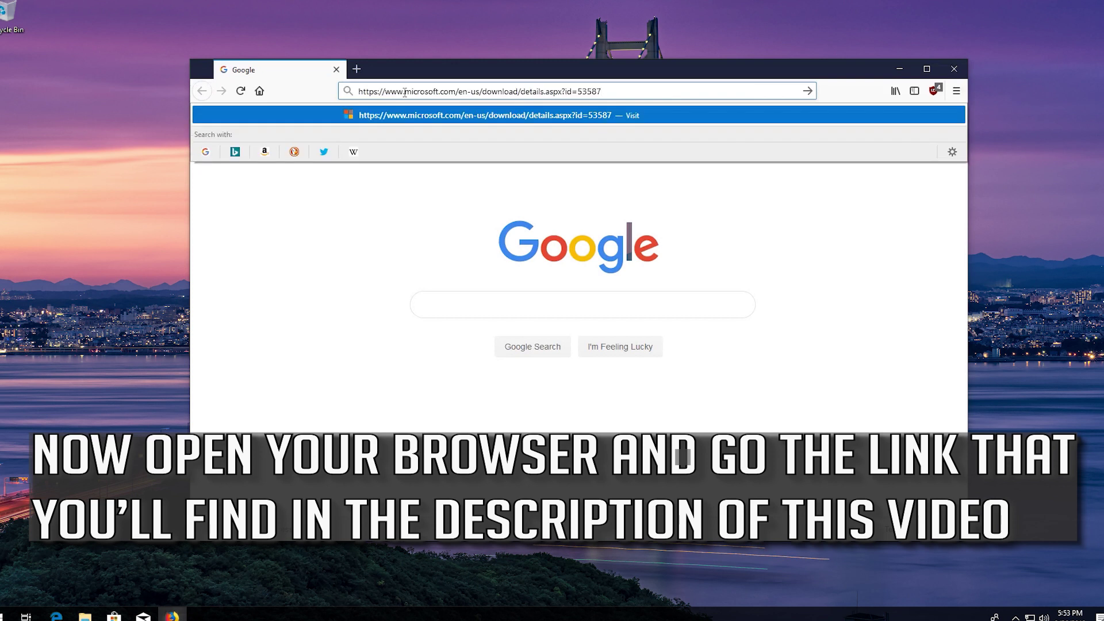
{"action": "key", "text": "Return"}
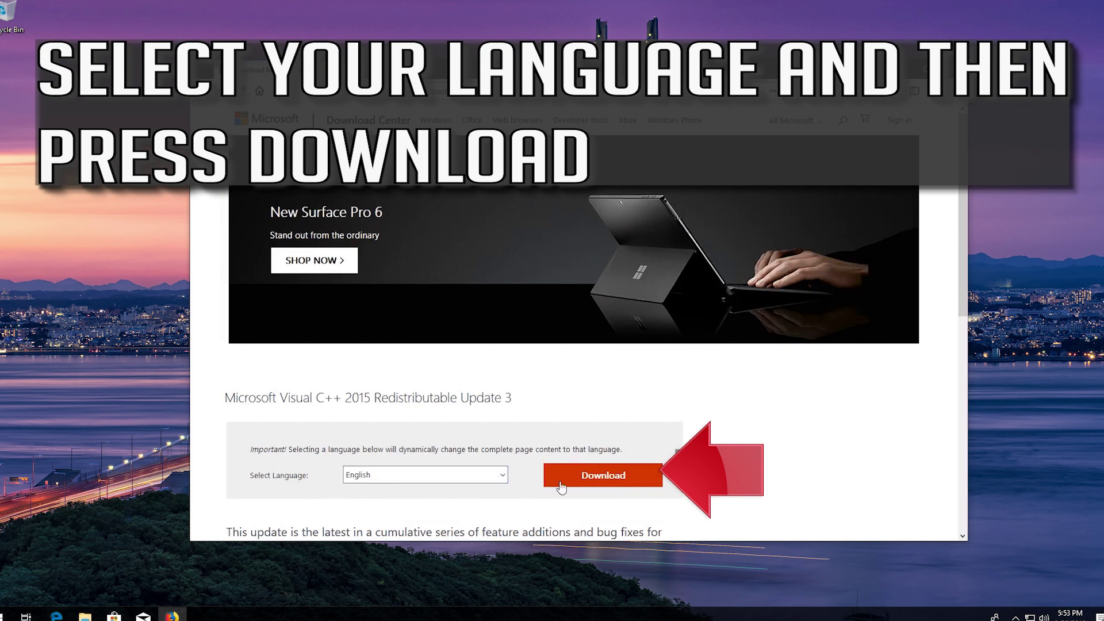
Download both vc_redist.x64.exe and vc_redist.x86.exe from Visual C++ 2015 Update 3, then close Firefox.
{"action": "left_click", "coordinate": [582, 482]}
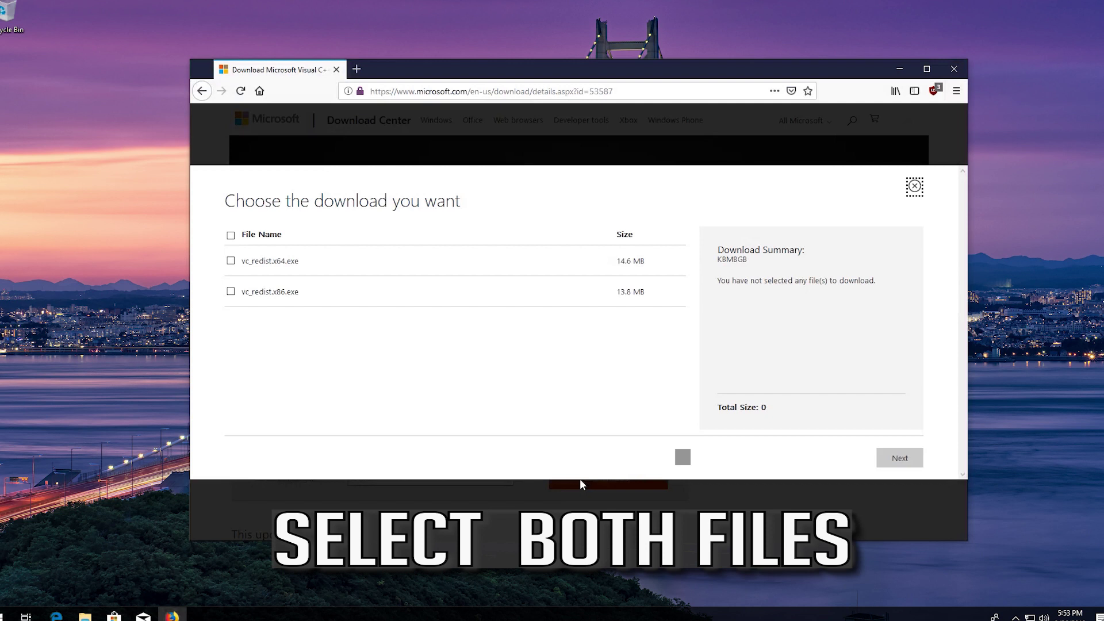
{"action": "left_click", "coordinate": [230, 262]}
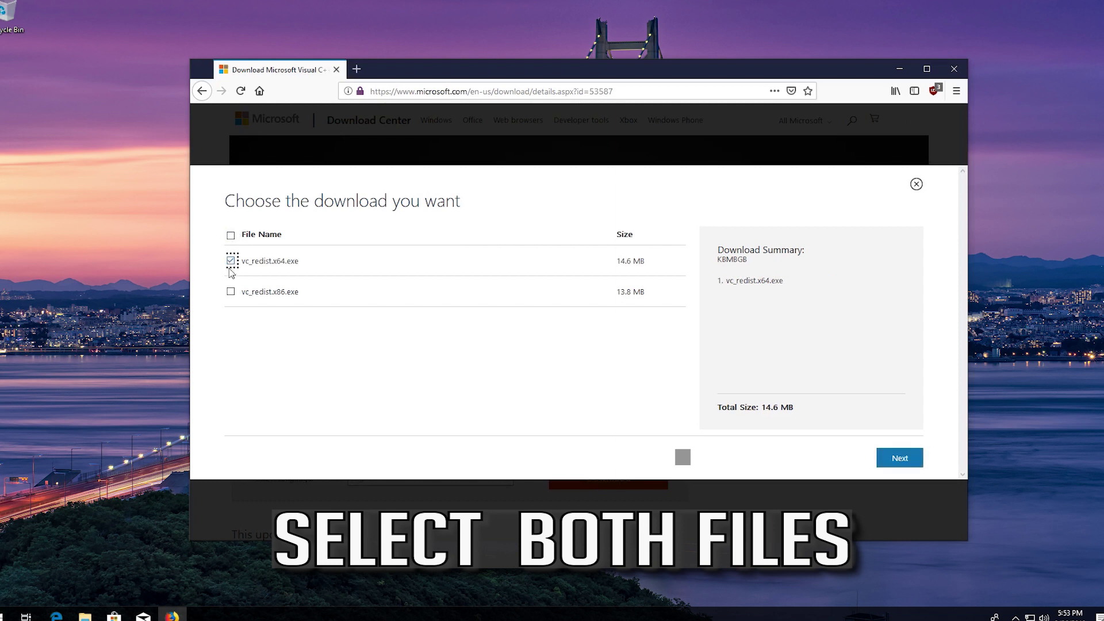
{"action": "left_click", "coordinate": [230, 292]}
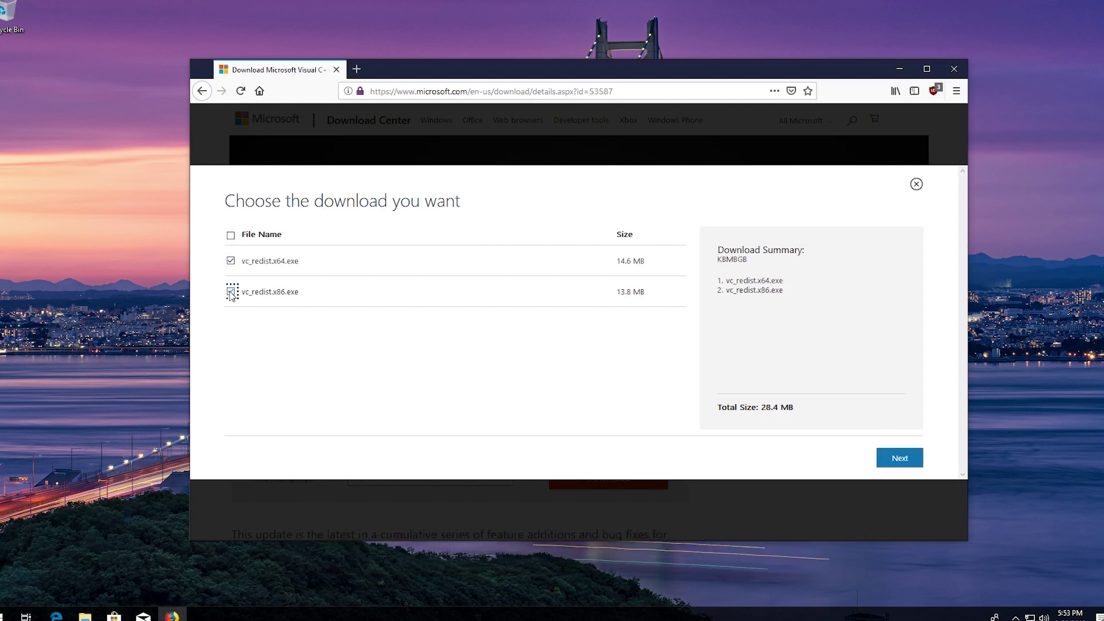
{"action": "left_click", "coordinate": [899, 459]}
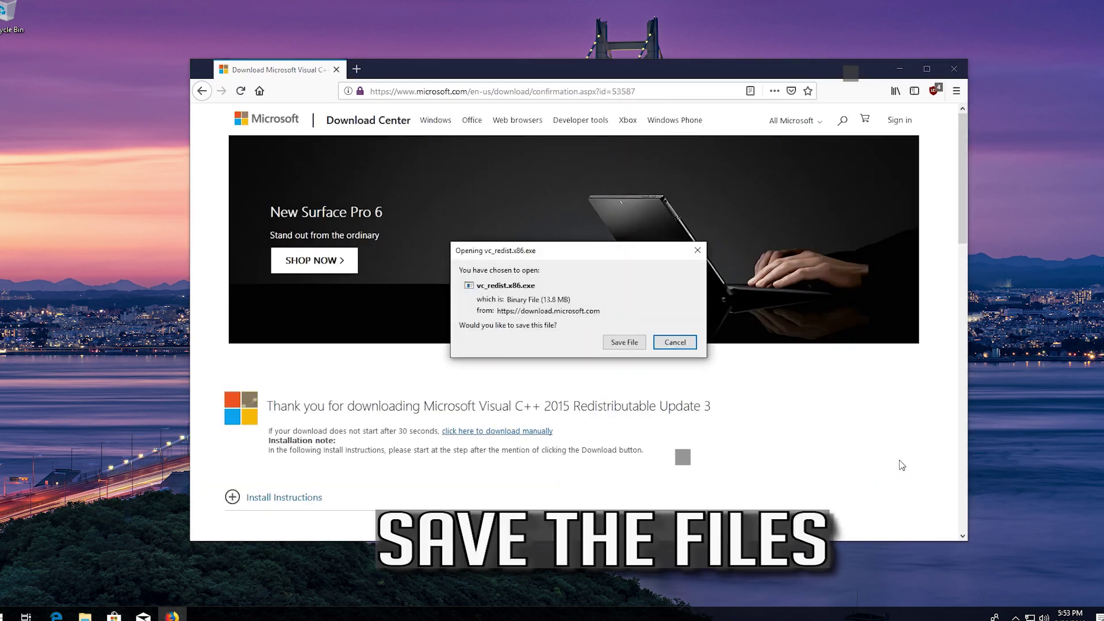
{"action": "left_click", "coordinate": [623, 347]}
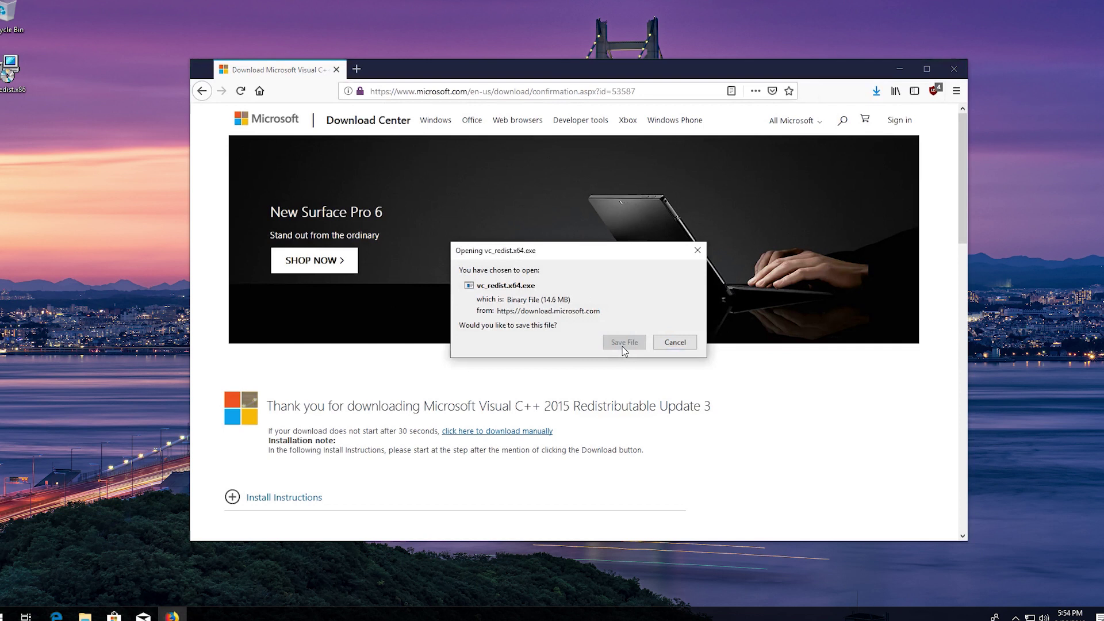
{"action": "left_click", "coordinate": [623, 342]}
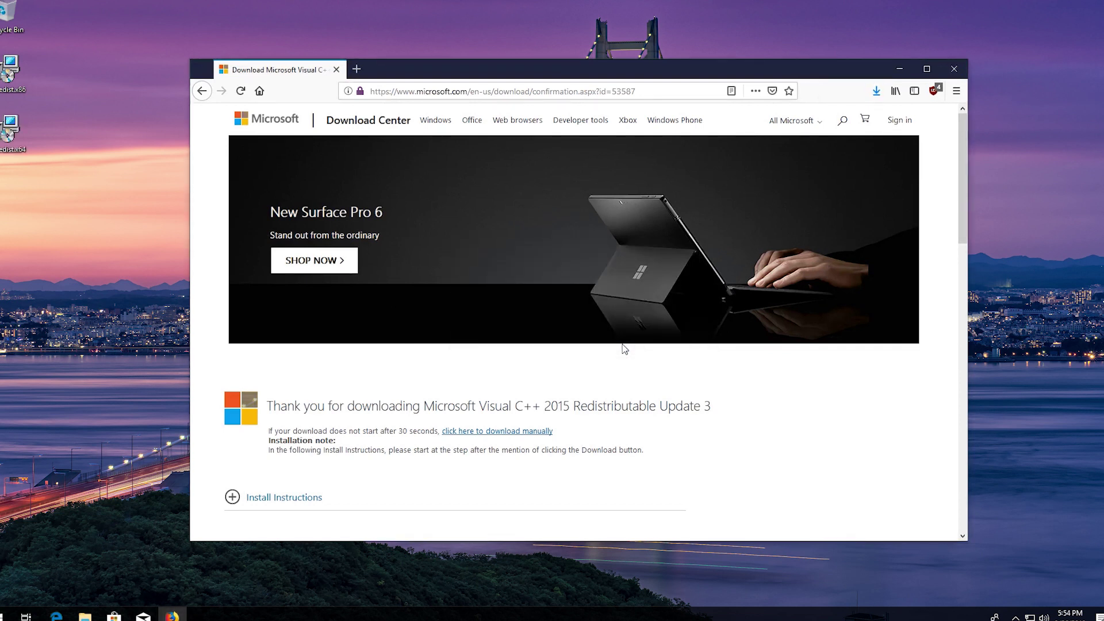
{"action": "left_click", "coordinate": [954, 69]}
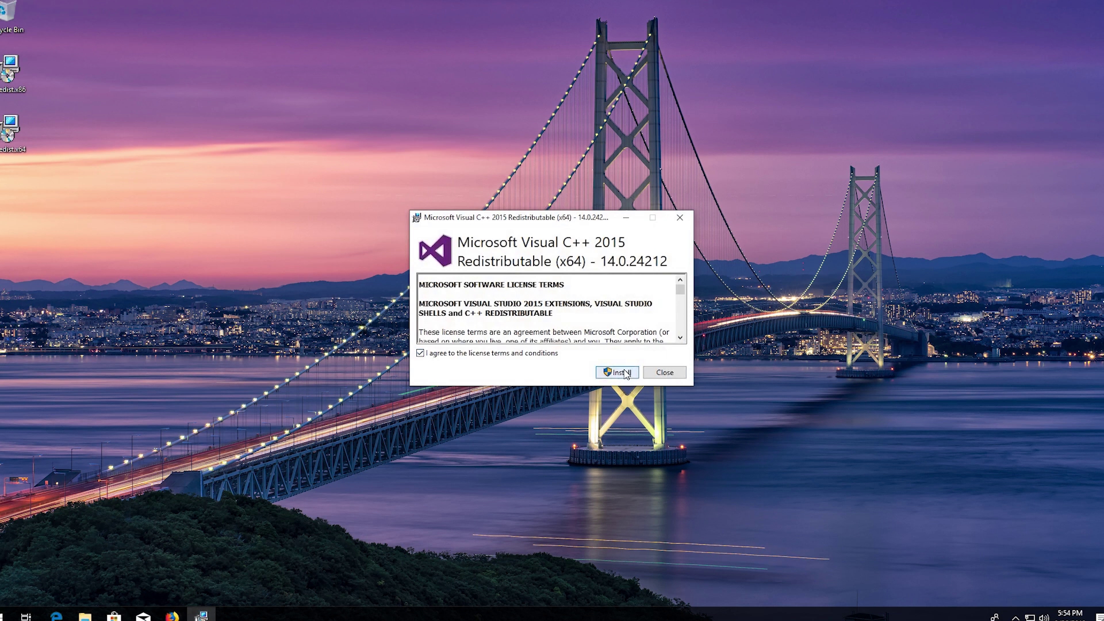
Install the x64 redistributable 14.0.24212, approve UAC, and close the finished setup.
{"action": "left_click", "coordinate": [626, 373]}
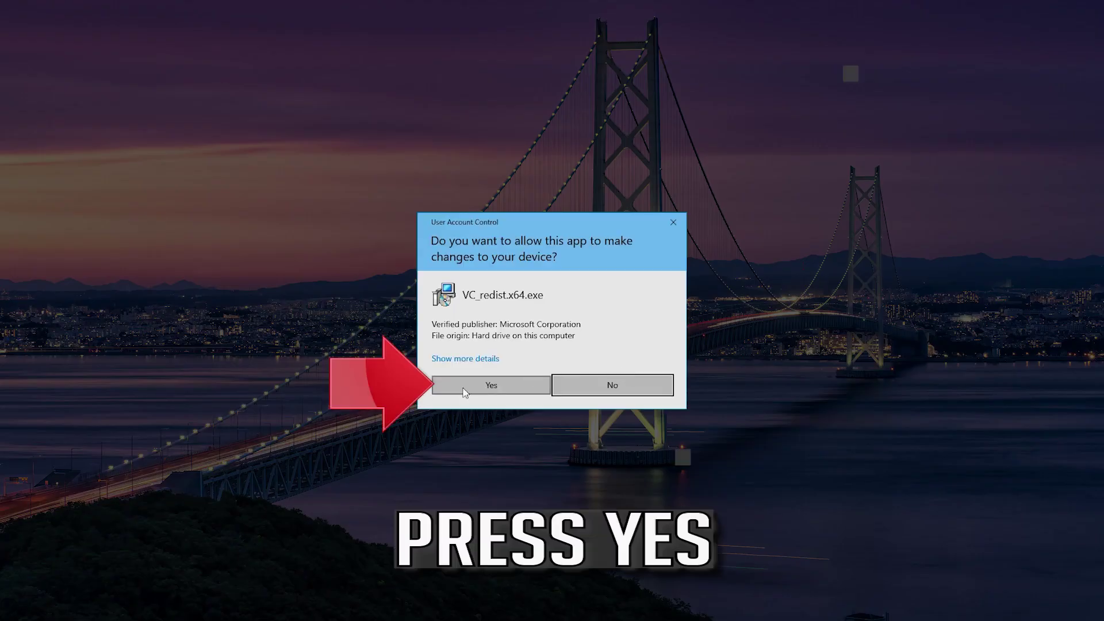
{"action": "left_click", "coordinate": [505, 387]}
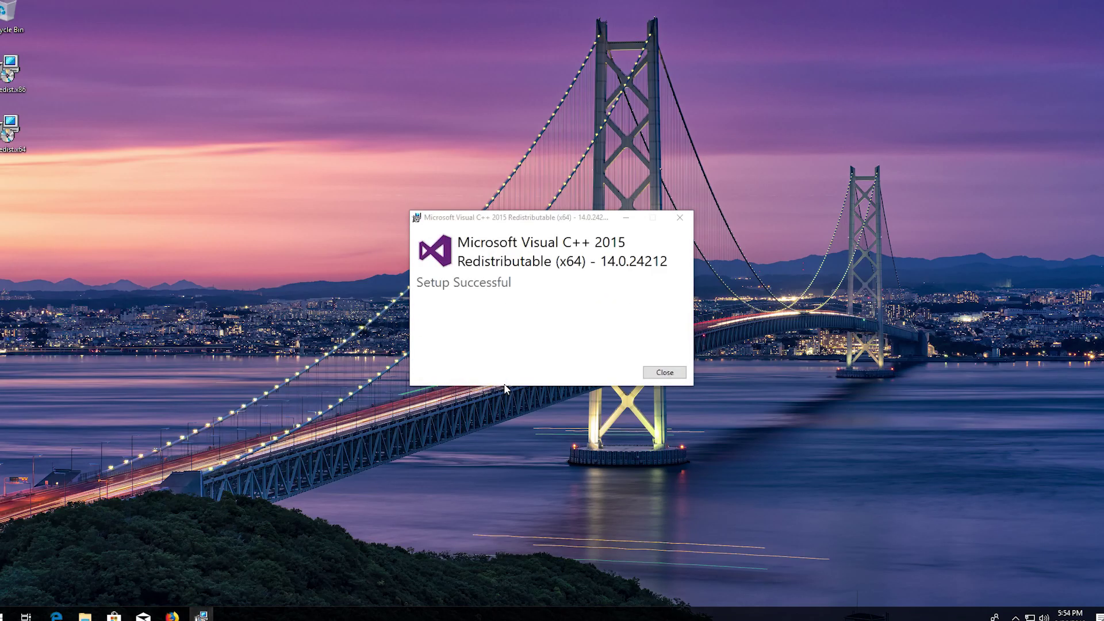
{"action": "left_click", "coordinate": [664, 372]}
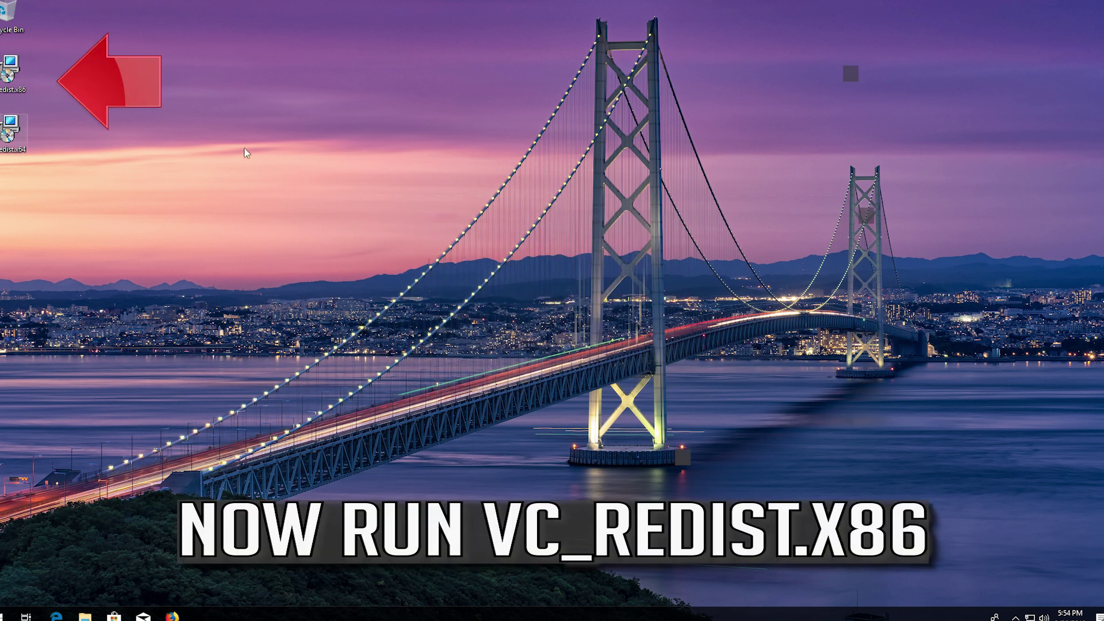
Install the x86 redistributable 14.0.24212 from the desktop installer, then select both installer files.
{"action": "double_click", "coordinate": [15, 76]}
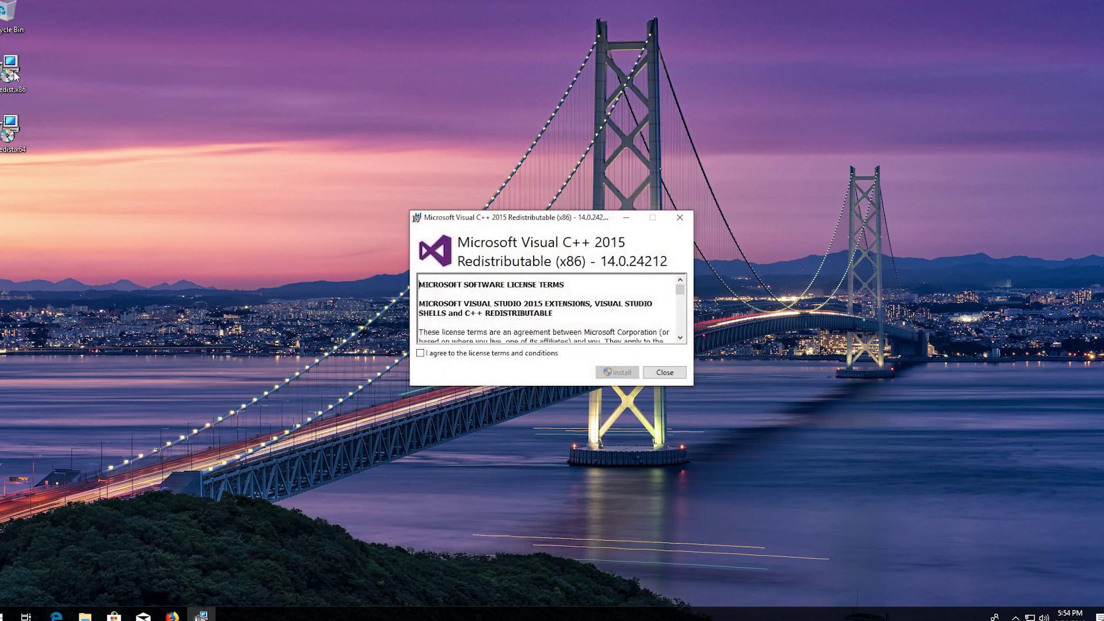
{"action": "left_click", "coordinate": [420, 352]}
{"action": "left_click", "coordinate": [617, 375]}
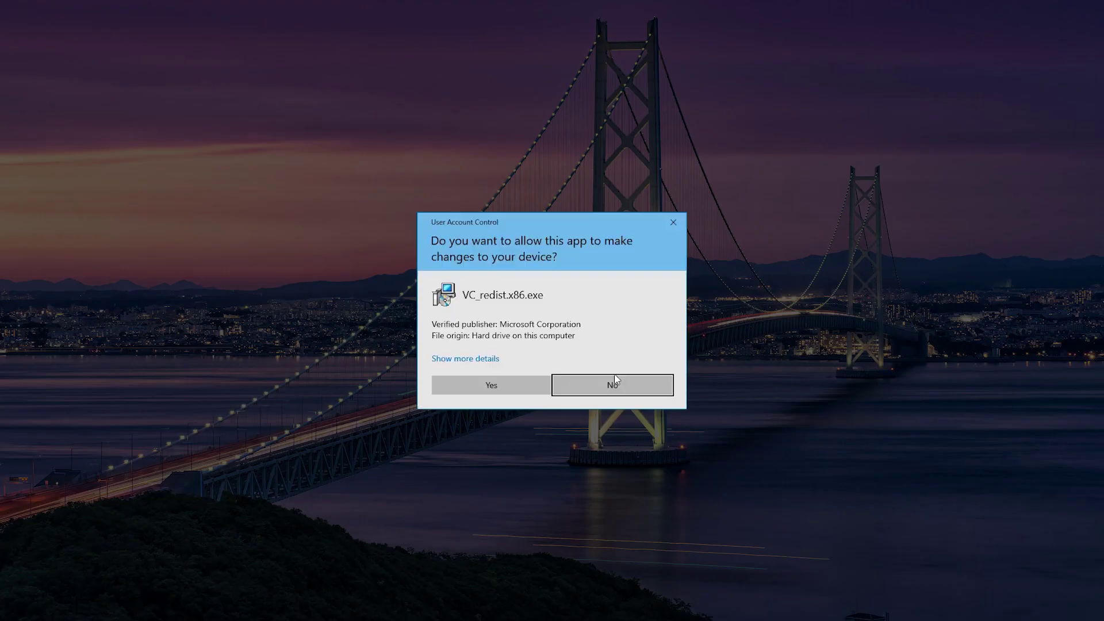
{"action": "left_click", "coordinate": [481, 385]}
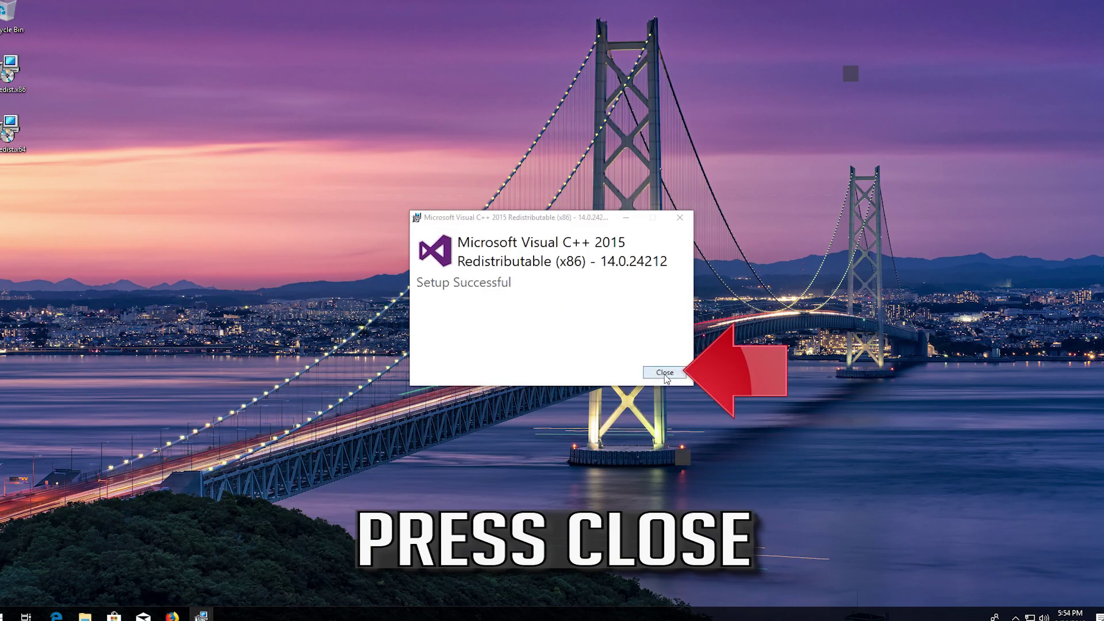
{"action": "left_click", "coordinate": [664, 373]}
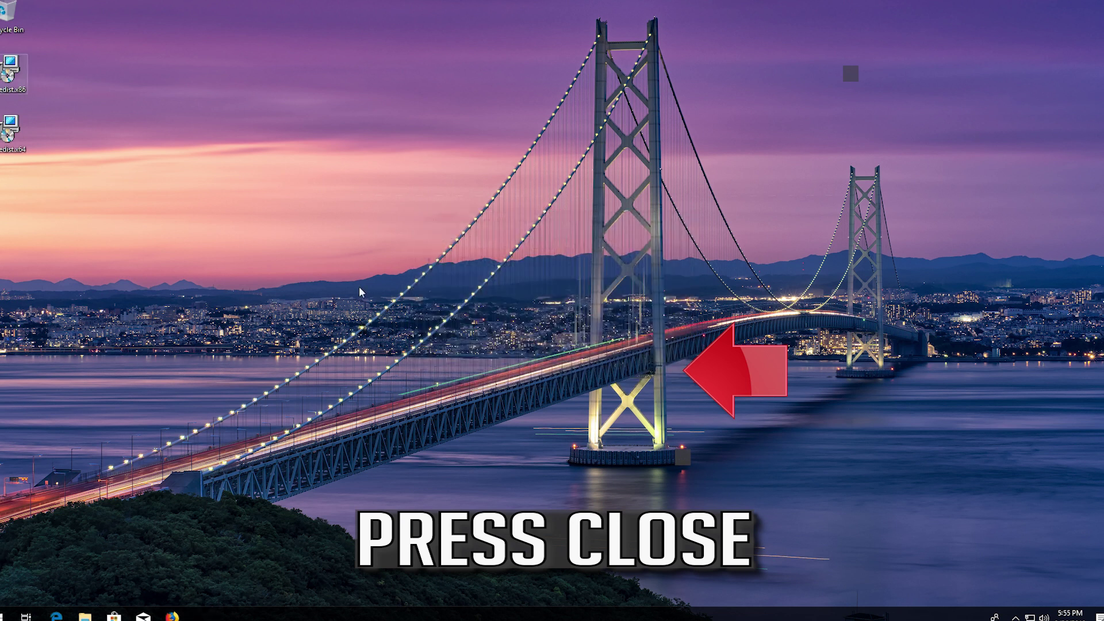
{"action": "left_click_drag", "start_coordinate": [172, 217], "coordinate": [1, 63]}
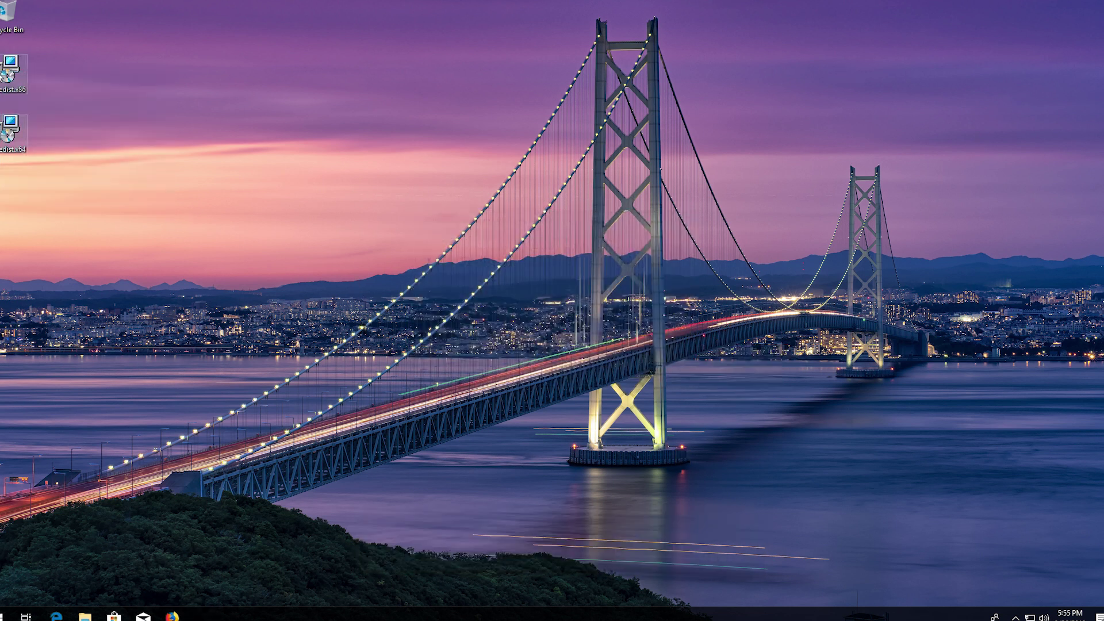
Delete the two installer files and empty the Recycle Bin.
{"action": "key", "text": "Delete"}
{"action": "right_click", "coordinate": [7, 22]}
{"action": "left_click", "coordinate": [40, 43]}
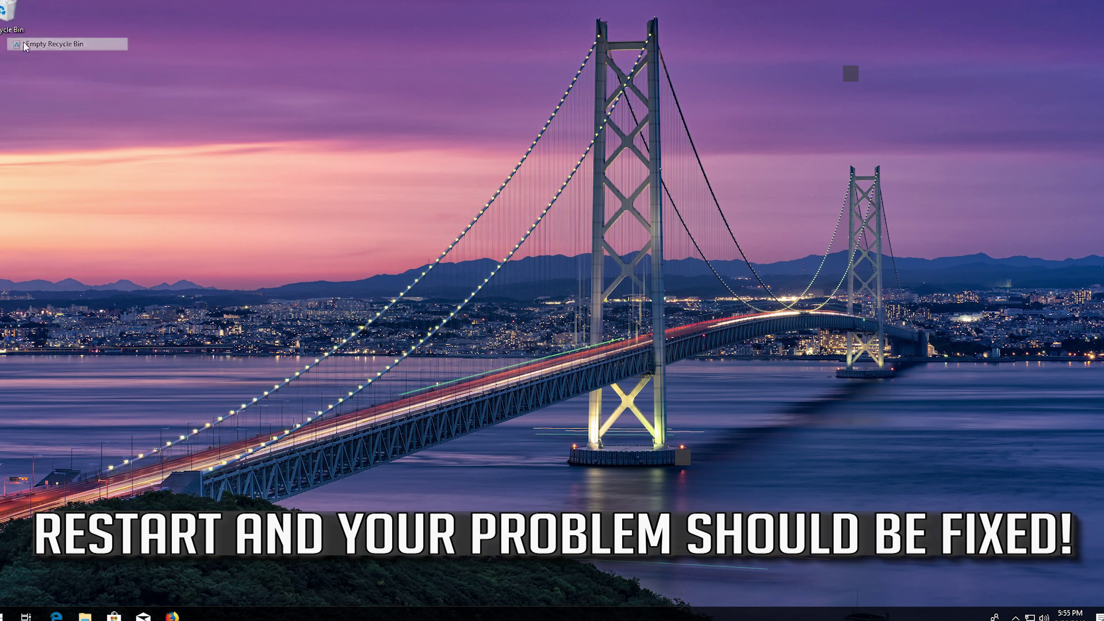
{"action": "left_click", "coordinate": [599, 314]}
Restart the computer from the Start menu power options.
{"action": "left_click", "coordinate": [4, 614]}
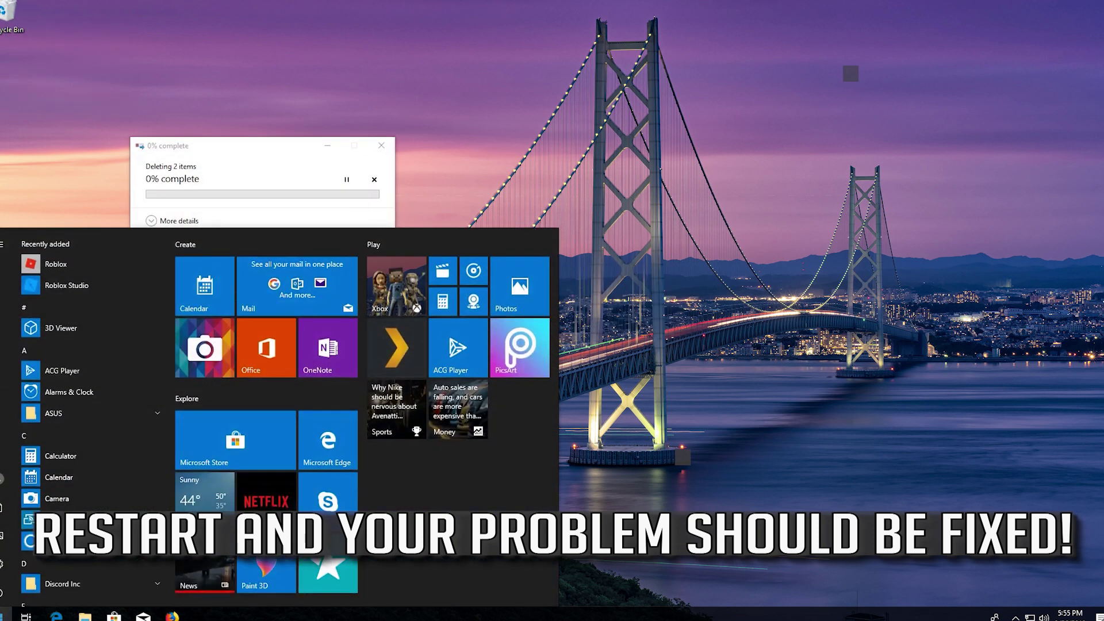
{"action": "left_click", "coordinate": [3, 592]}
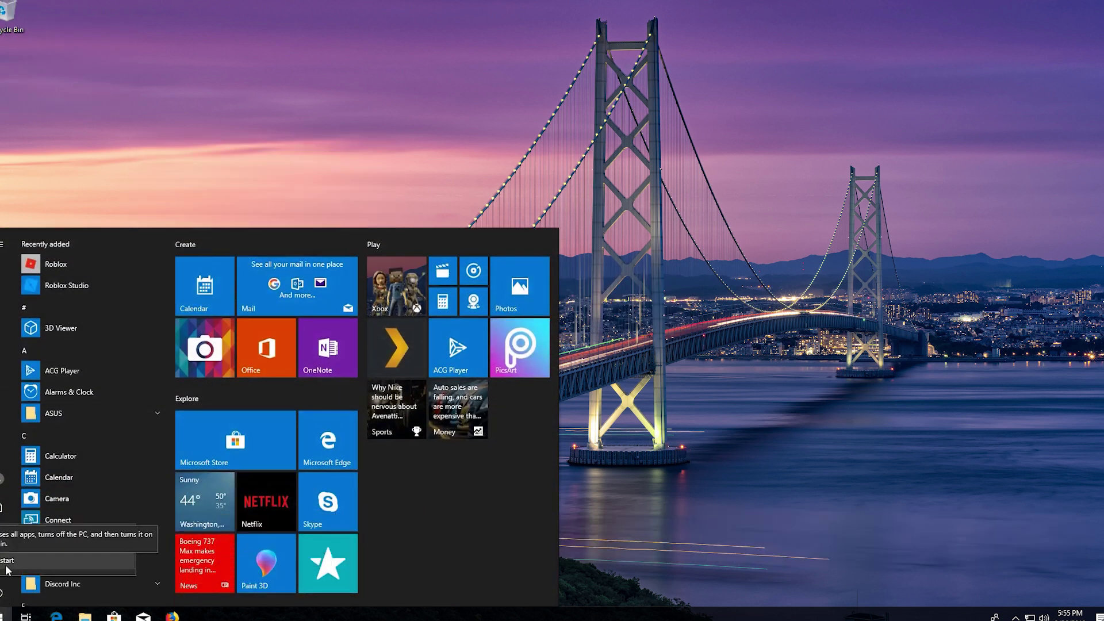
{"action": "left_click", "coordinate": [7, 568]}
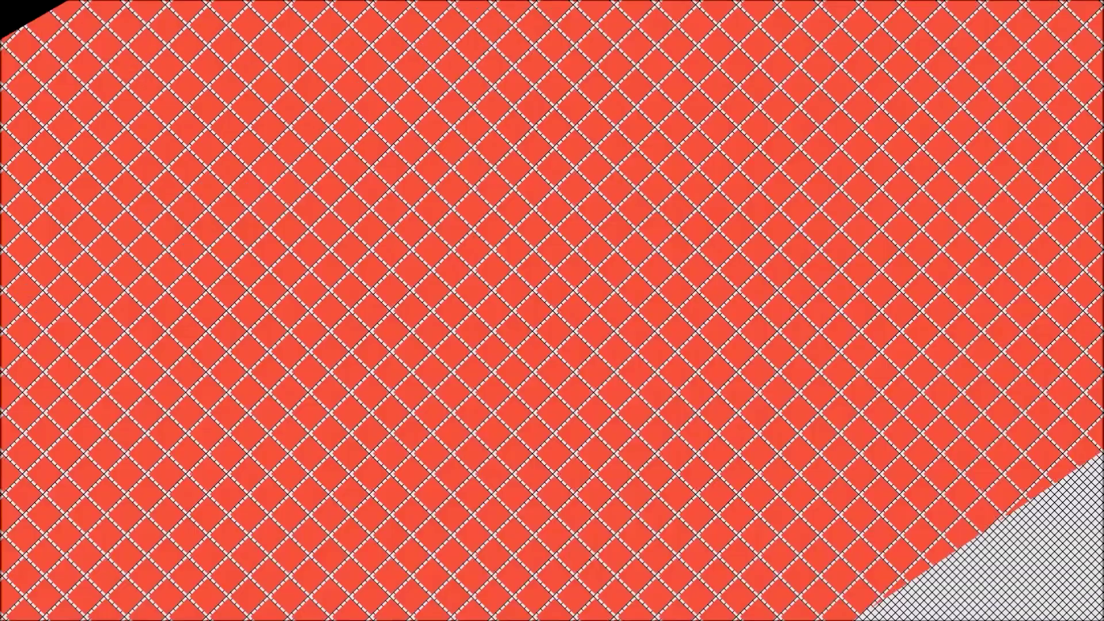